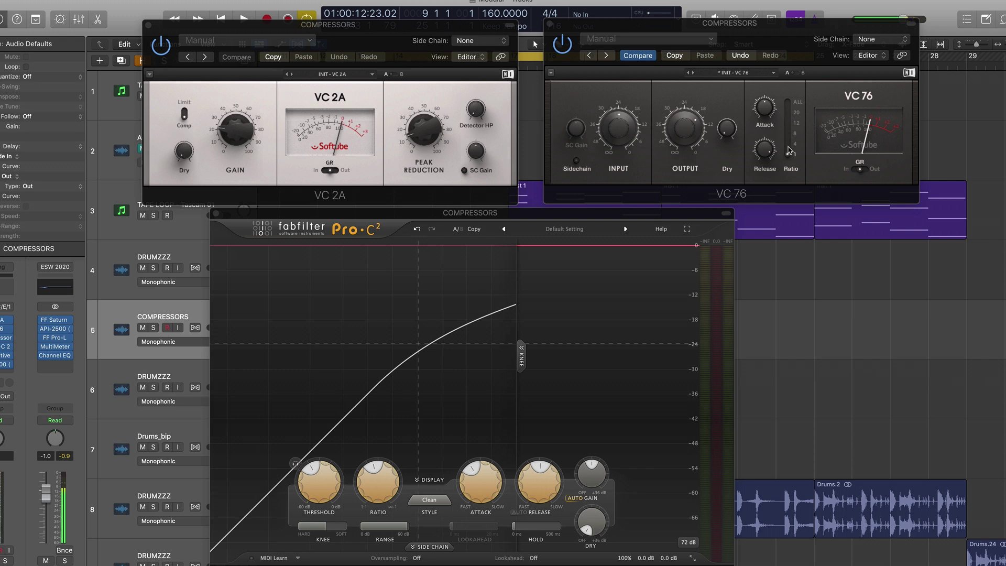
Raise the VC 76 compression ratio, then bring it back down.
{"action": "left_click_drag", "start_coordinate": [788, 154], "coordinate": [788, 124]}
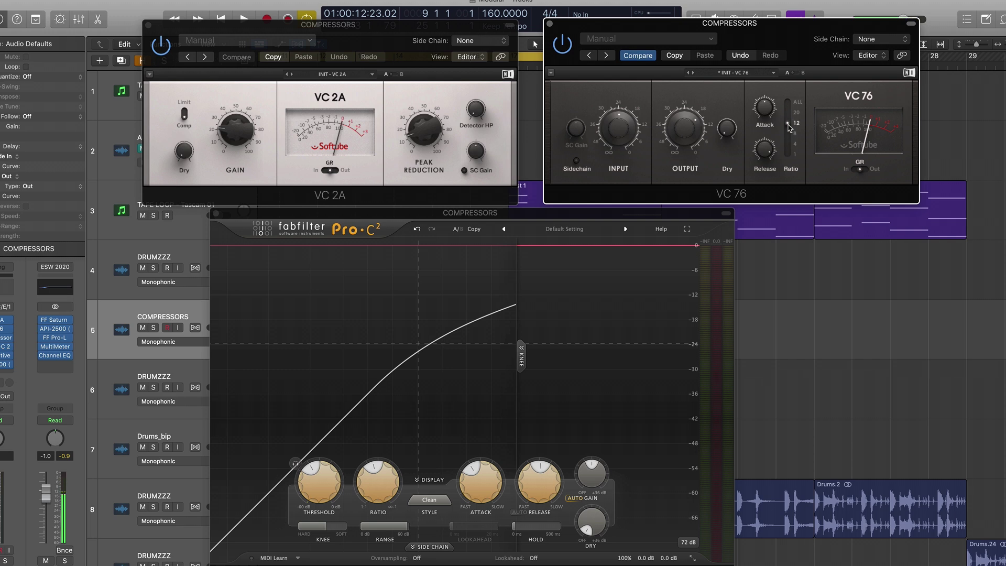
{"action": "left_click_drag", "start_coordinate": [789, 127], "coordinate": [788, 153]}
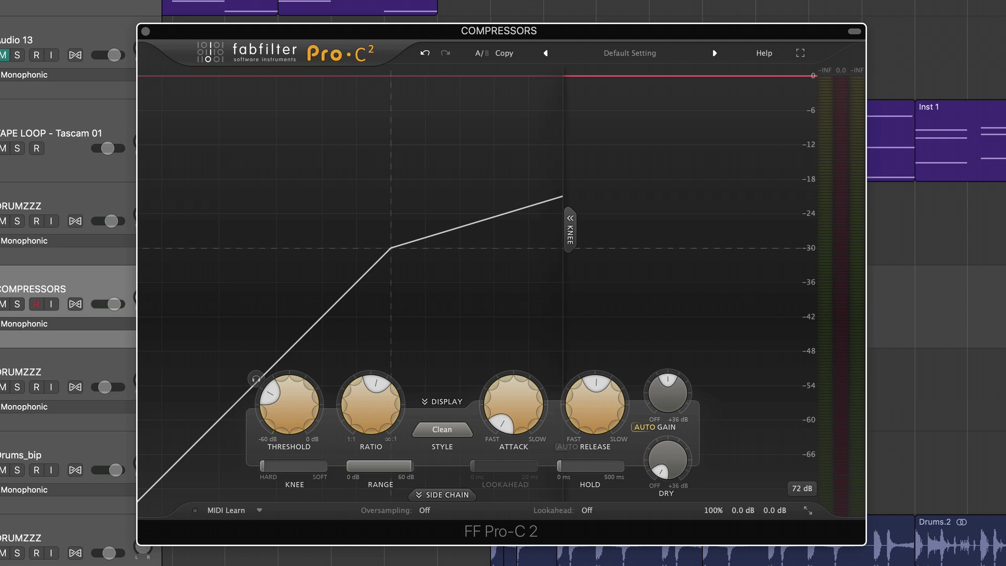
Reshow the knee curve, sweep the Knee slider to fully soft, then return it to hard 0.00 dB.
{"action": "left_click", "coordinate": [570, 226]}
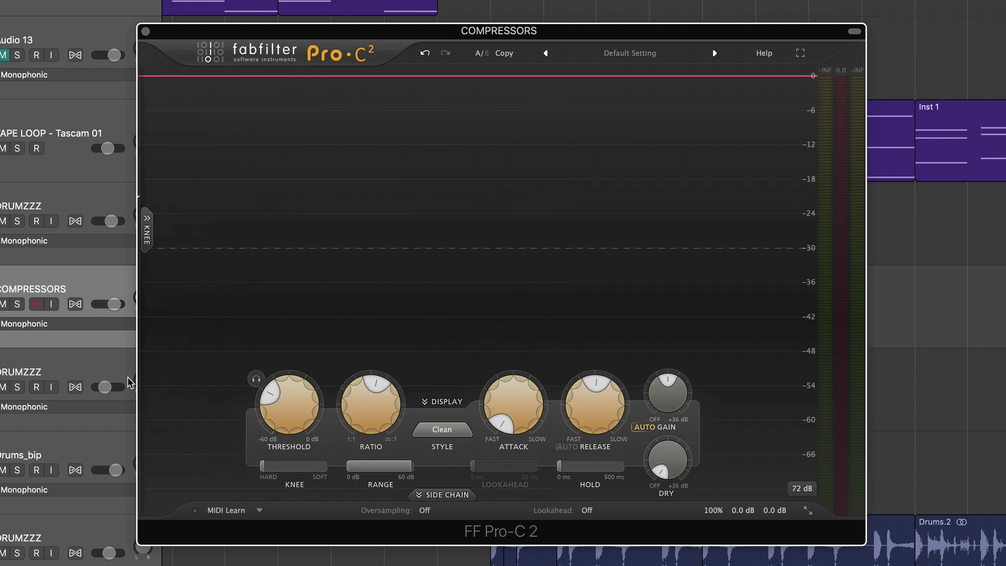
{"action": "left_click", "coordinate": [148, 244]}
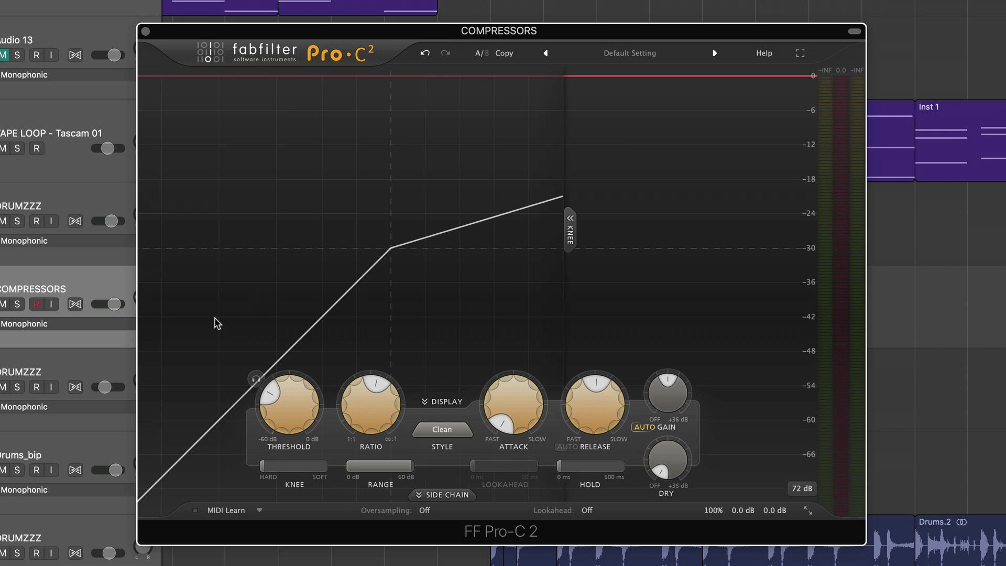
{"action": "left_click_drag", "start_coordinate": [262, 466], "coordinate": [246, 485]}
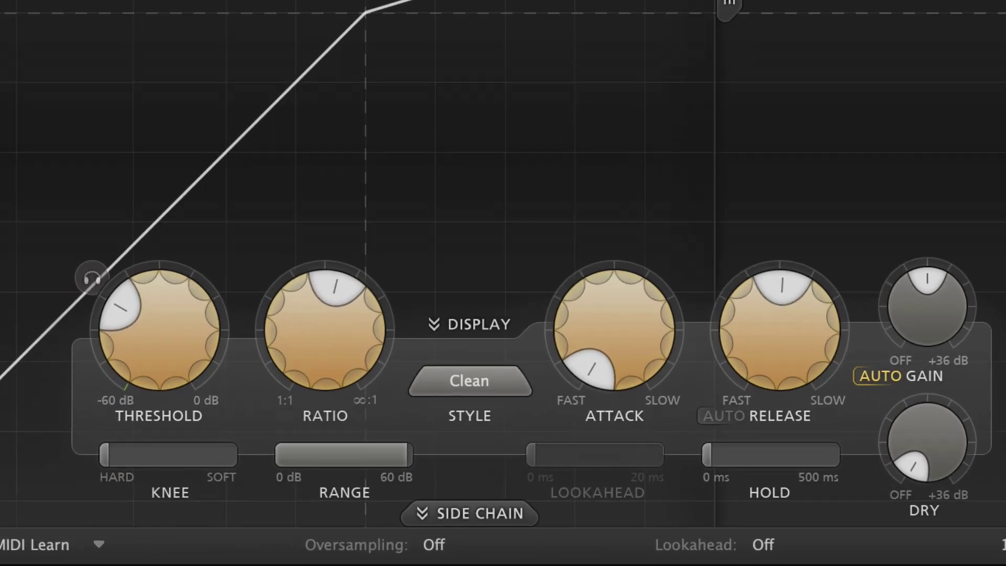
{"action": "left_click_drag", "start_coordinate": [106, 459], "coordinate": [125, 472]}
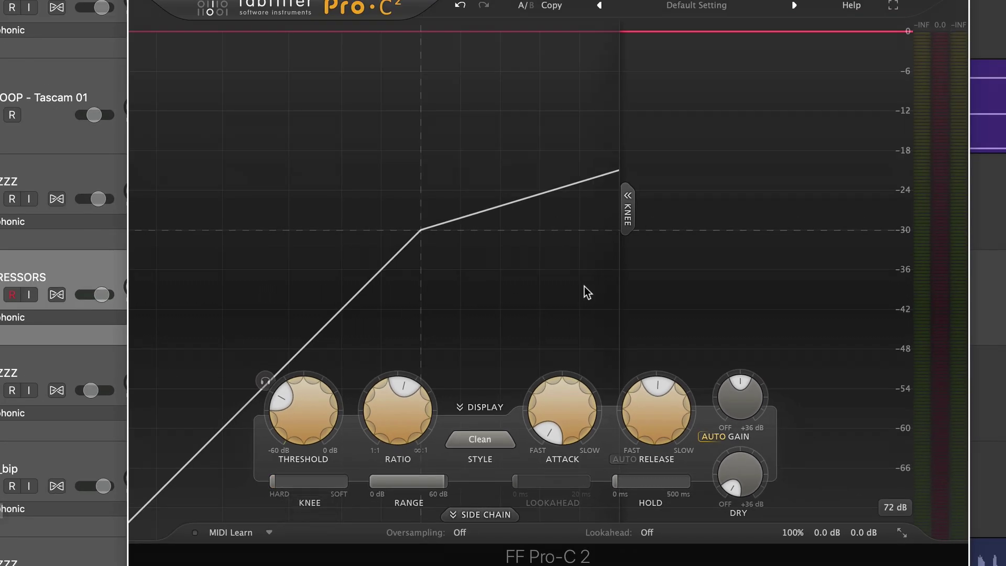
{"action": "left_click_drag", "start_coordinate": [284, 487], "coordinate": [721, 440]}
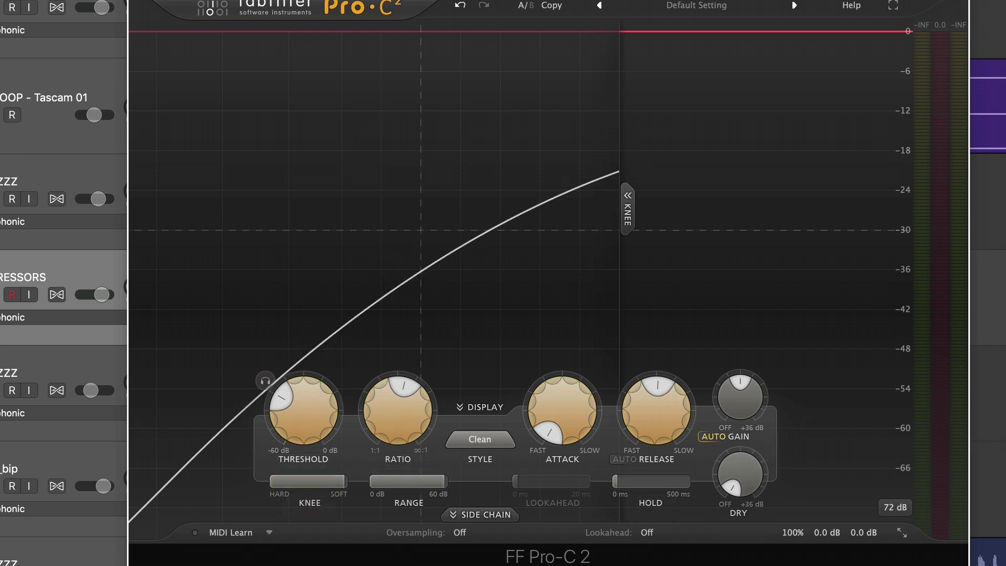
{"action": "mouse_move", "coordinate": [349, 481]}
{"action": "left_click_drag", "start_coordinate": [350, 481], "coordinate": [121, 465]}
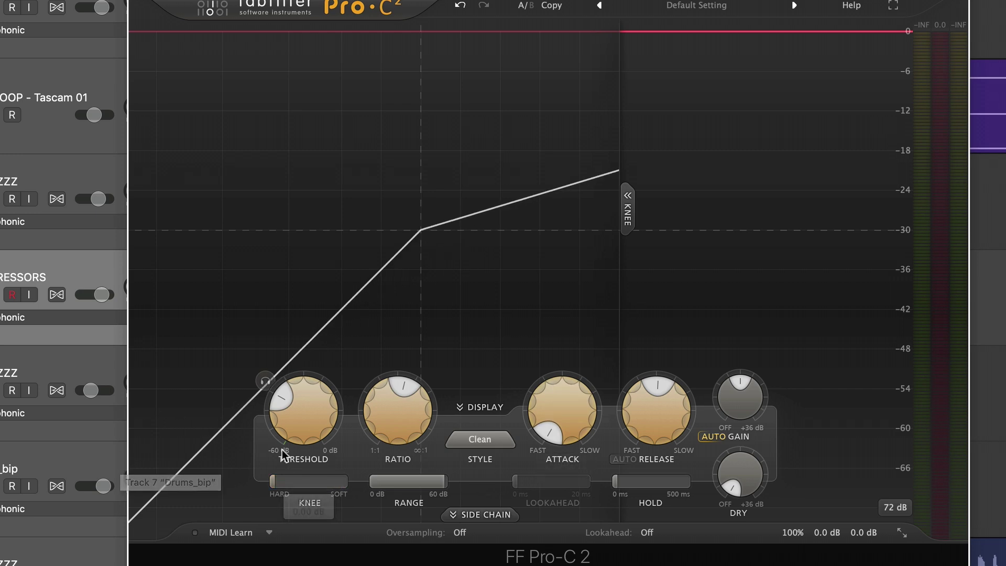
{"action": "left_click_drag", "start_coordinate": [282, 478], "coordinate": [131, 489]}
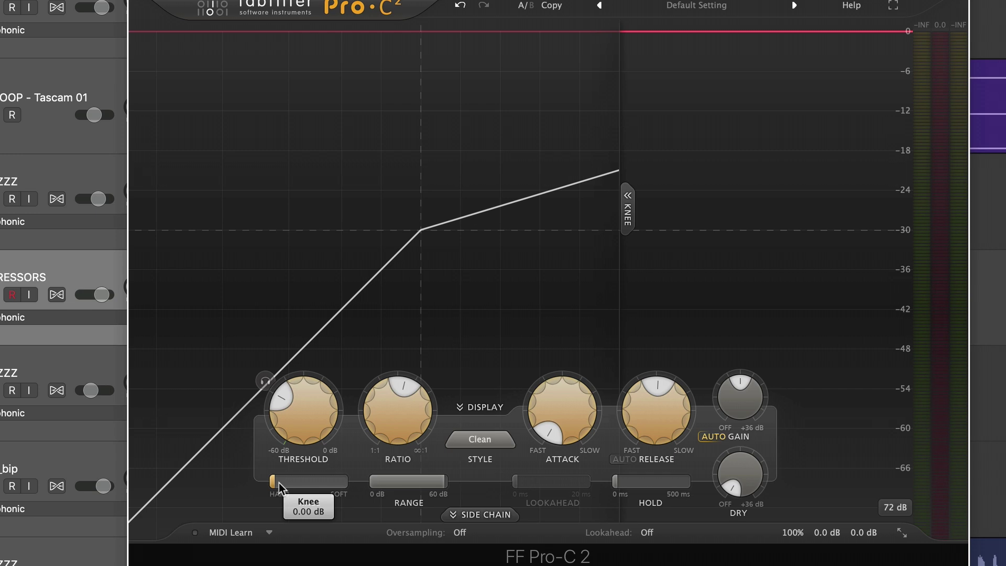
Lengthen the attack to about 42 ms and soften the knee to about +8.74 dB.
{"action": "left_click_drag", "start_coordinate": [537, 398], "coordinate": [555, 419]}
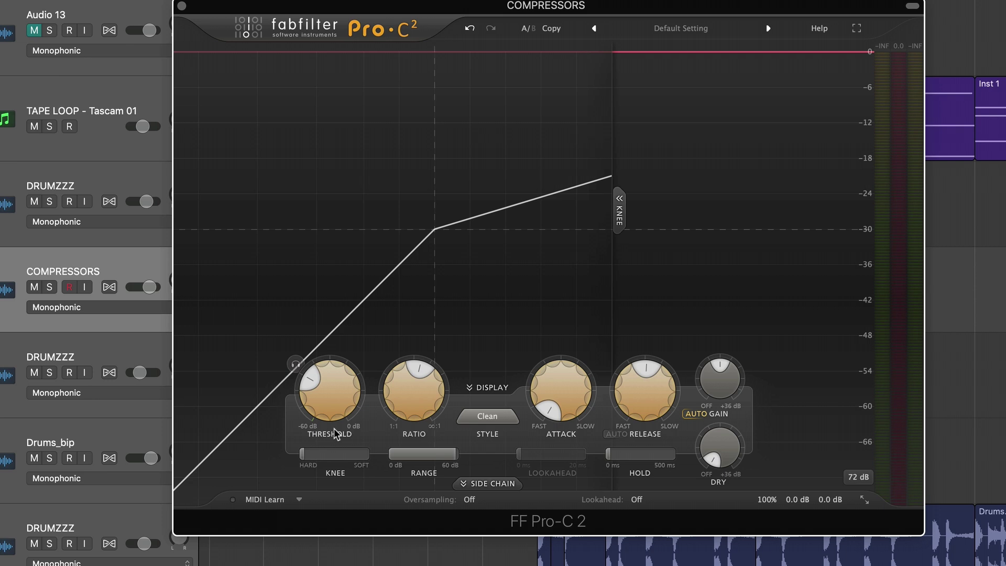
{"action": "mouse_move", "coordinate": [544, 404]}
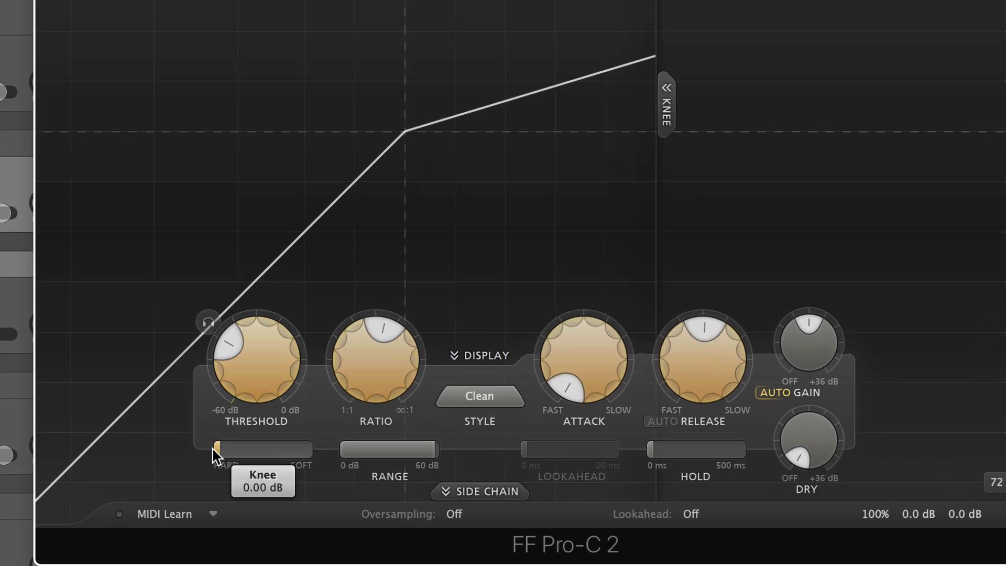
{"action": "left_click_drag", "start_coordinate": [298, 454], "coordinate": [486, 450]}
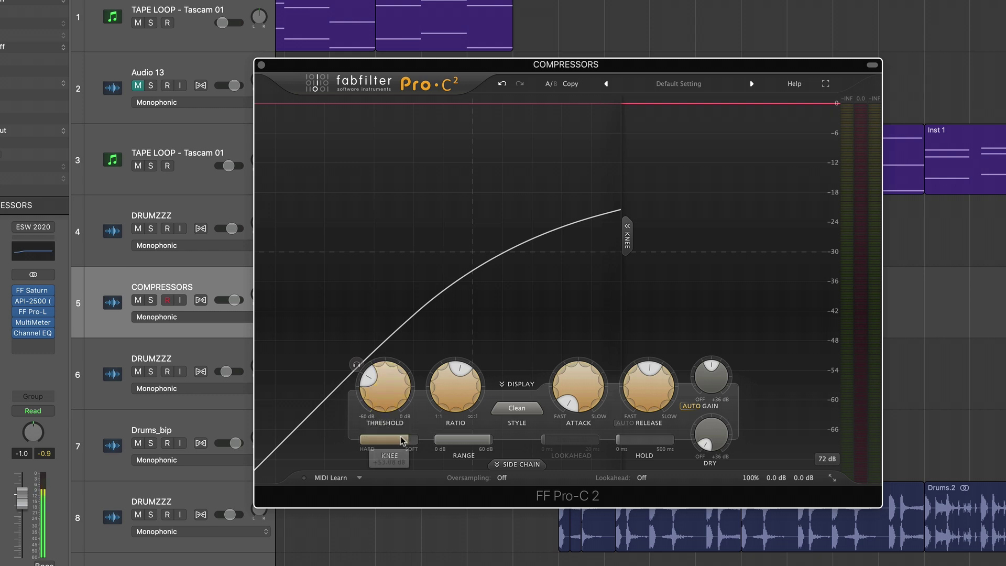
Set the threshold to -26.47 dB and soften the knee to about +12.85 dB.
{"action": "left_click_drag", "start_coordinate": [391, 439], "coordinate": [283, 435]}
{"action": "left_click_drag", "start_coordinate": [377, 437], "coordinate": [402, 439]}
{"action": "left_click_drag", "start_coordinate": [396, 397], "coordinate": [397, 413]}
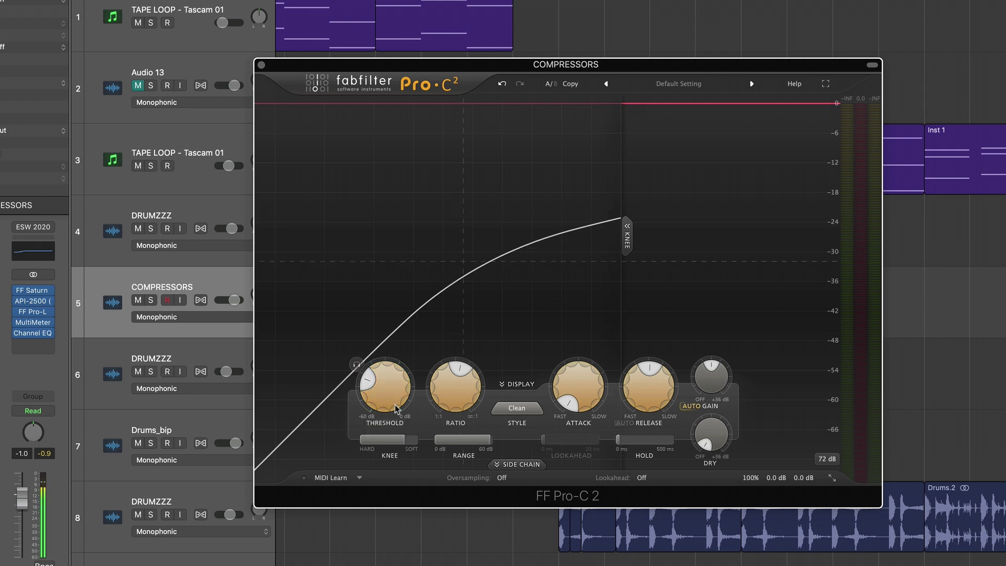
{"action": "left_click_drag", "start_coordinate": [391, 378], "coordinate": [394, 367]}
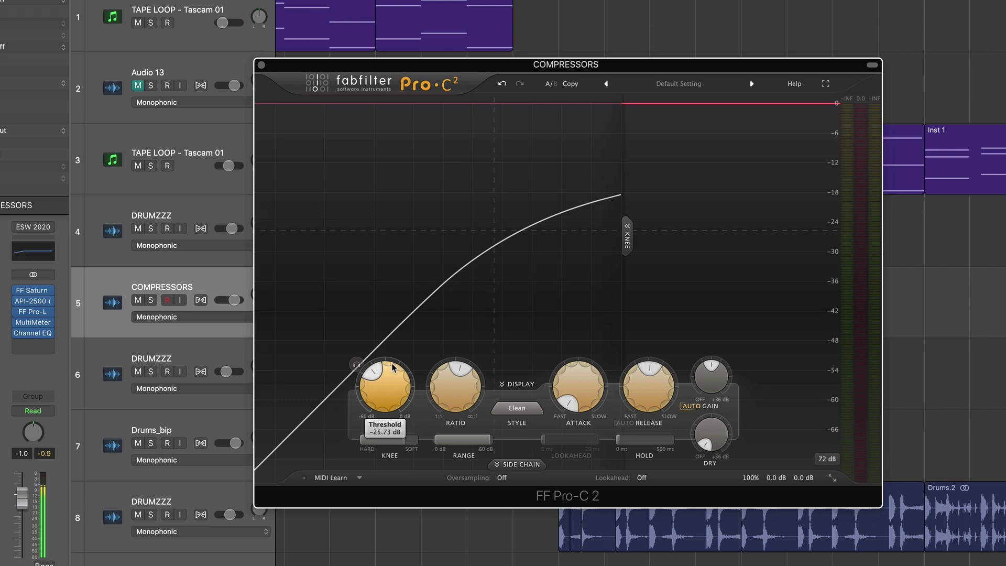
{"action": "mouse_move", "coordinate": [369, 439]}
{"action": "left_mouse_down"}
{"action": "mouse_move", "coordinate": [391, 439]}
{"action": "mouse_move", "coordinate": [369, 445]}
{"action": "left_mouse_up"}
{"action": "left_click_drag", "start_coordinate": [374, 374], "coordinate": [377, 372]}
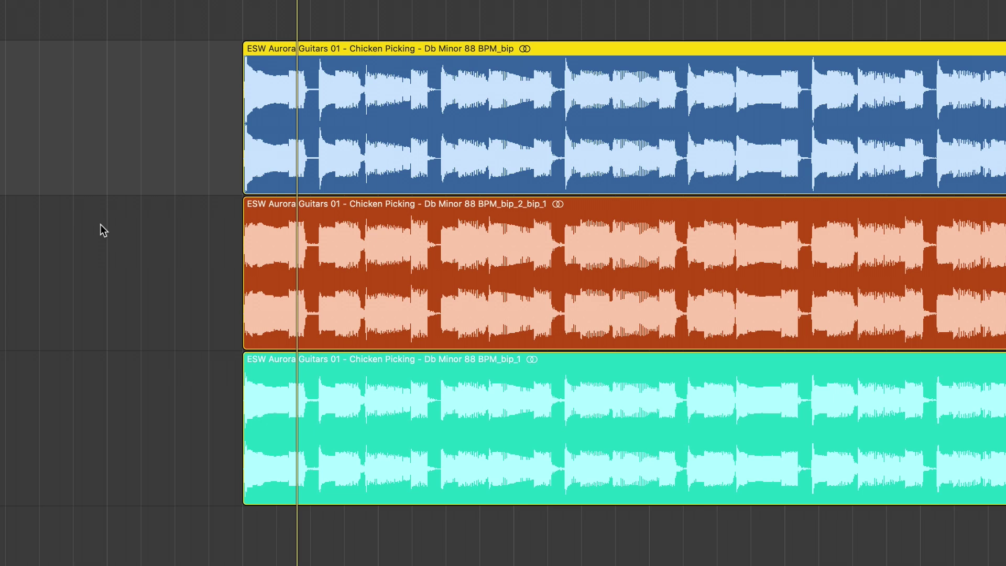
Zoom in on the timeline, solo and play the selected guitar region, then select the top region.
{"action": "key", "text": "super+Right"}
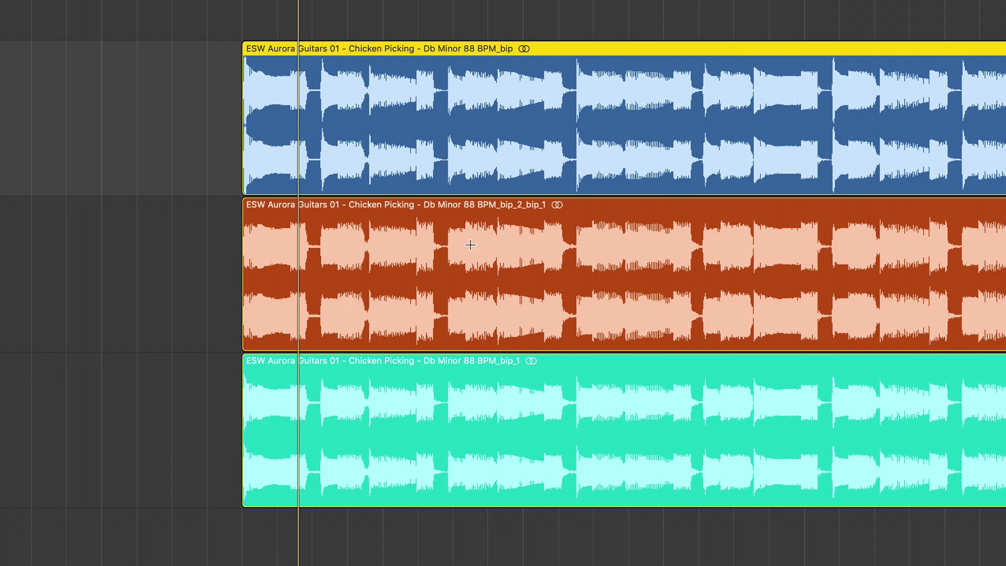
{"action": "key", "text": "ctrl+s"}
{"action": "key", "text": "super+Right"}
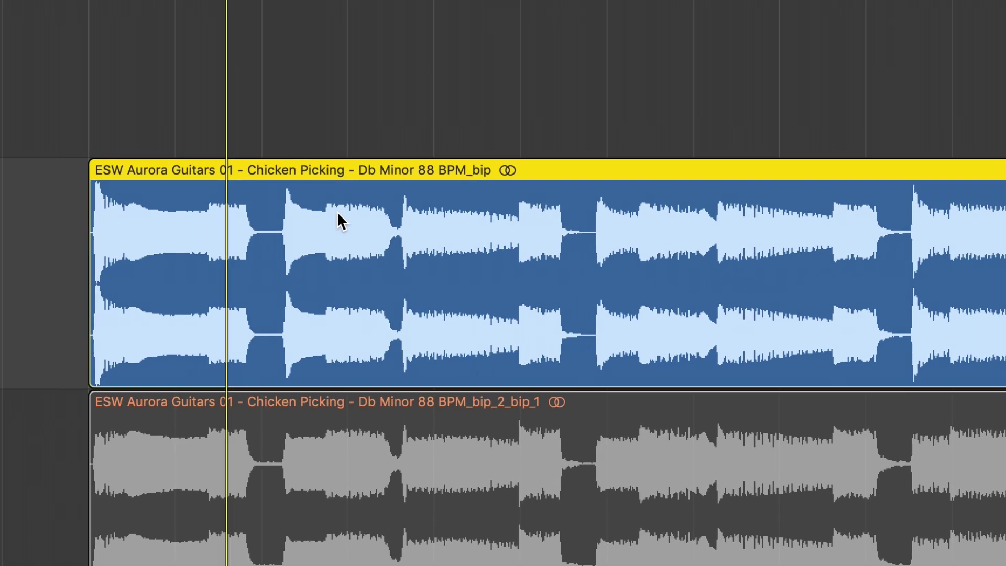
{"action": "key", "text": "super+Left"}
{"action": "key", "text": "super+Left"}
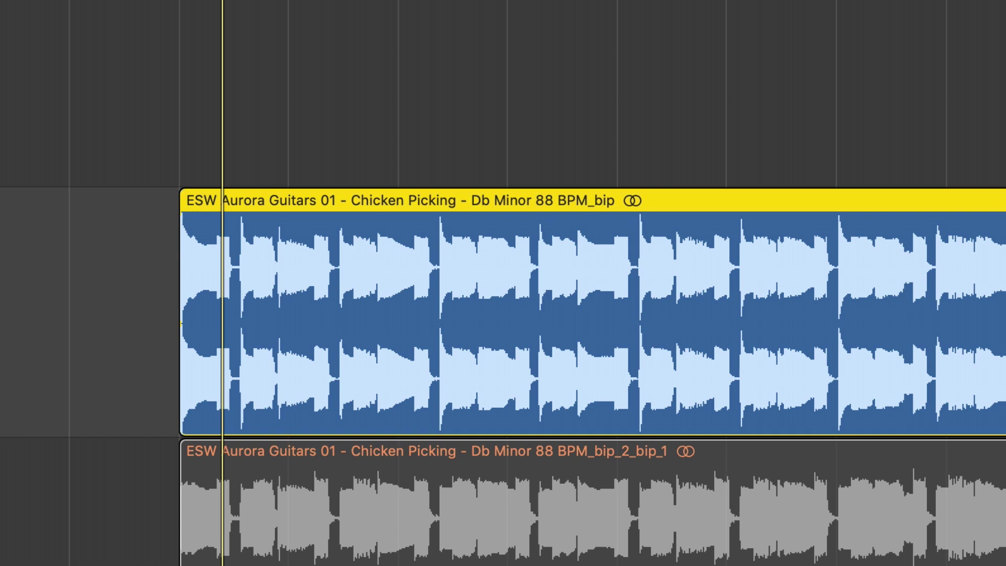
{"action": "key", "text": "super+Right"}
{"action": "key", "text": "super+Right"}
{"action": "key", "text": "super+Right"}
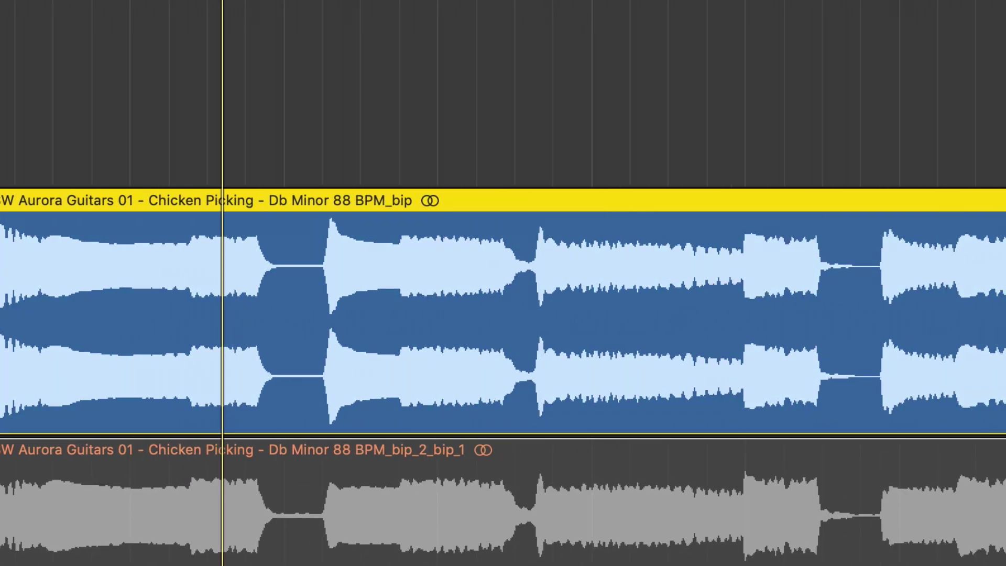
{"action": "key", "text": "space"}
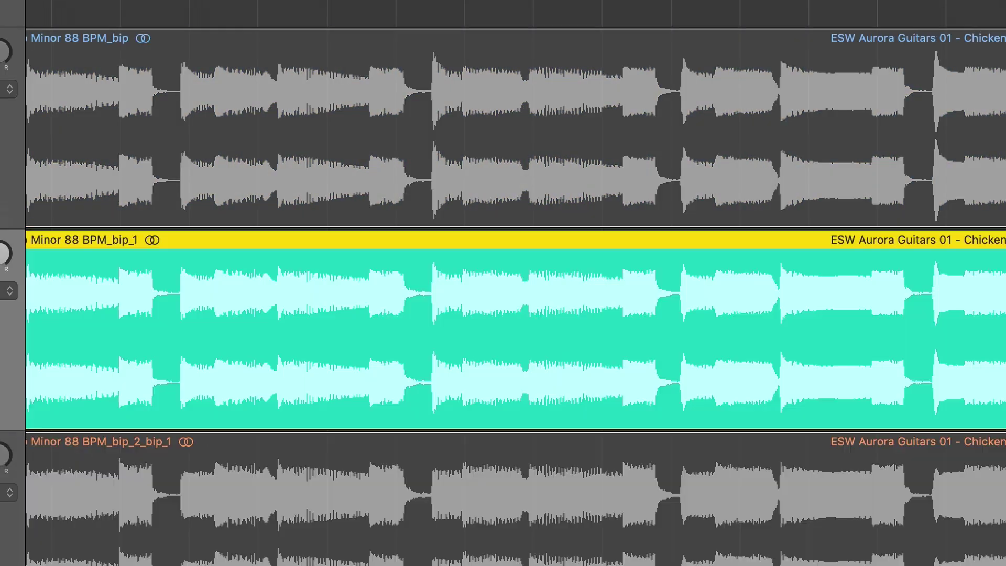
{"action": "key", "text": "Up"}
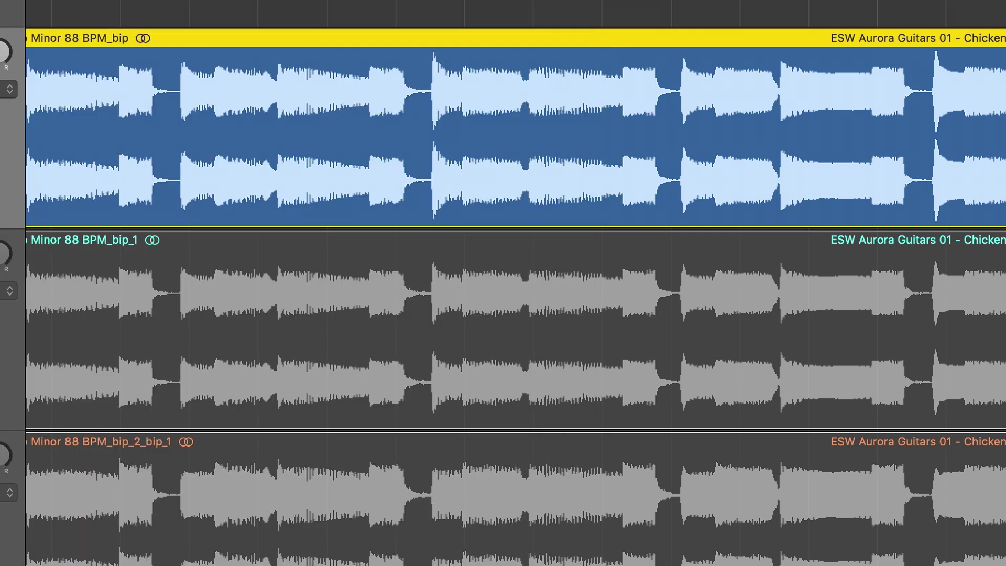
Select the top guitar region, set its Pro-C 2 knee to hard 0.00 dB, and close the plugin.
{"action": "key", "text": "Down"}
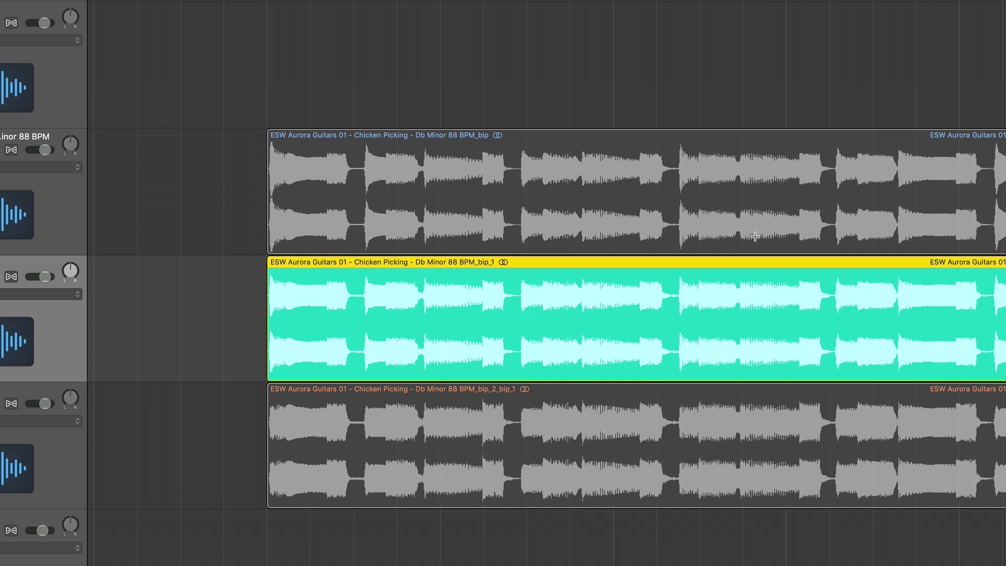
{"action": "left_click", "coordinate": [26, 445]}
{"action": "left_click", "coordinate": [24, 225]}
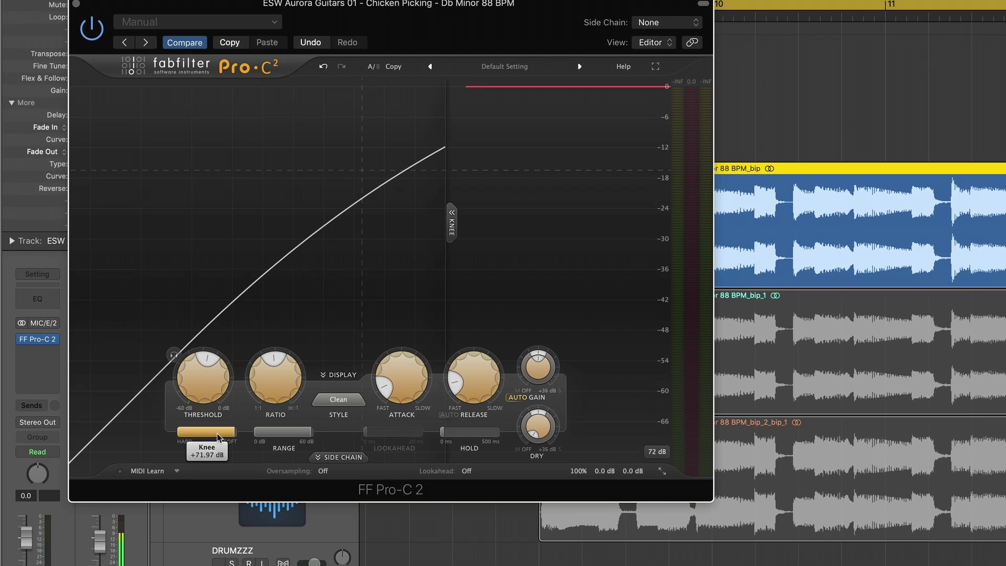
{"action": "left_click_drag", "start_coordinate": [218, 437], "coordinate": [181, 437]}
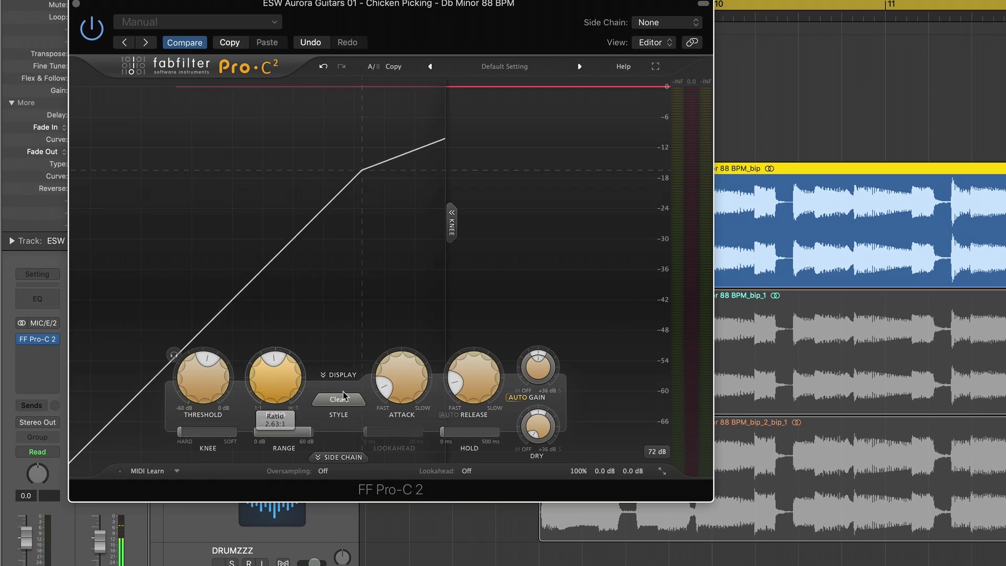
{"action": "mouse_move", "coordinate": [403, 389]}
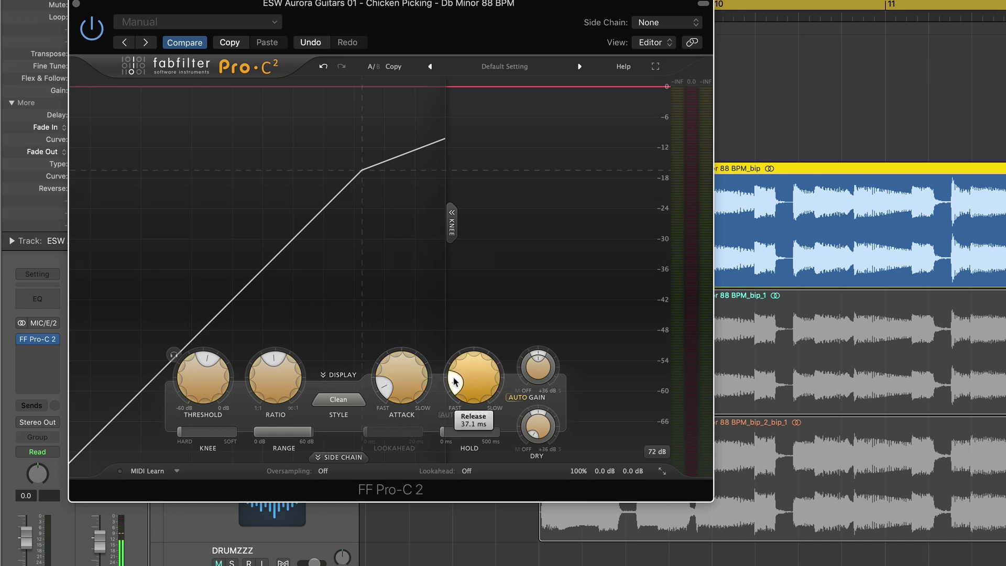
{"action": "key", "text": "super+w"}
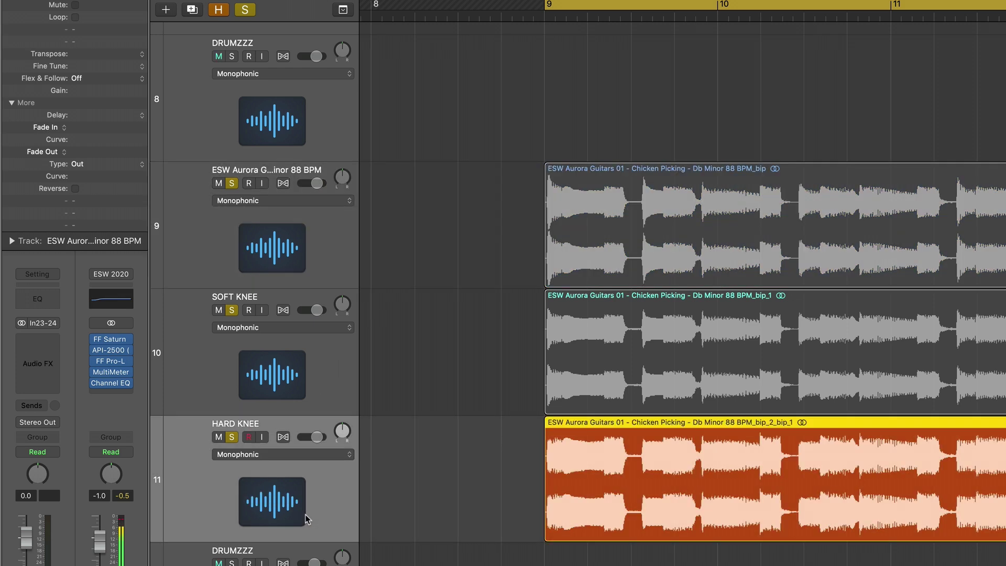
Drag the HARD KNEE track up to sit just below the original guitar track.
{"action": "left_click", "coordinate": [308, 517]}
{"action": "scroll", "coordinate": [571, 473], "scroll_direction": "right", "scroll_amount": 1}
{"action": "scroll", "coordinate": [570, 473], "scroll_direction": "right", "scroll_amount": 2}
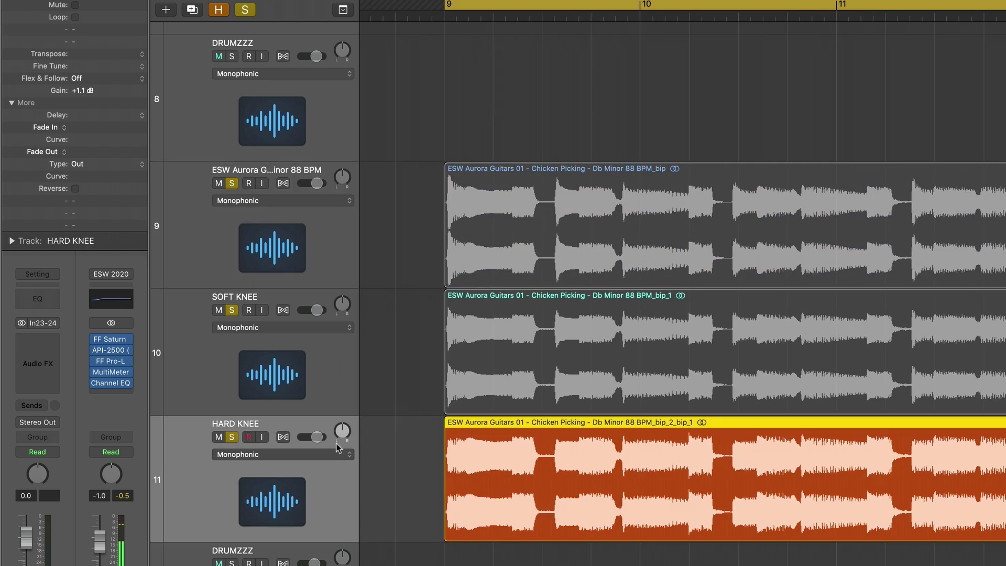
{"action": "left_click", "coordinate": [335, 454]}
{"action": "left_click", "coordinate": [343, 324]}
{"action": "left_click_drag", "start_coordinate": [349, 467], "coordinate": [334, 317]}
Zoom in and alternate between the original and HARD KNEE regions to compare their waveforms.
{"action": "left_click", "coordinate": [332, 232]}
{"action": "key", "text": "super+Right"}
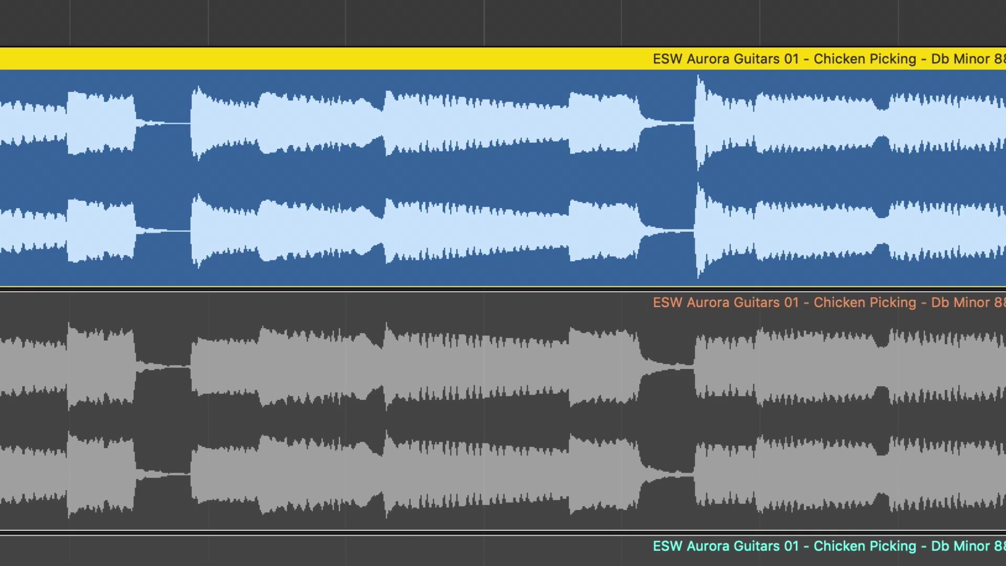
{"action": "key", "text": "Down"}
{"action": "key", "text": "super+Right"}
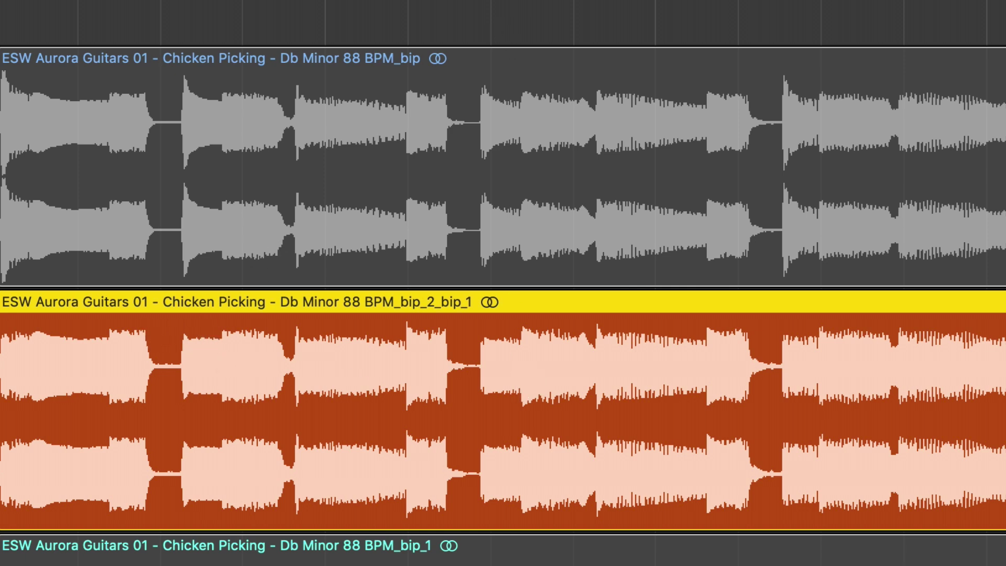
{"action": "left_click_drag", "start_coordinate": [800, 2], "coordinate": [780, 2]}
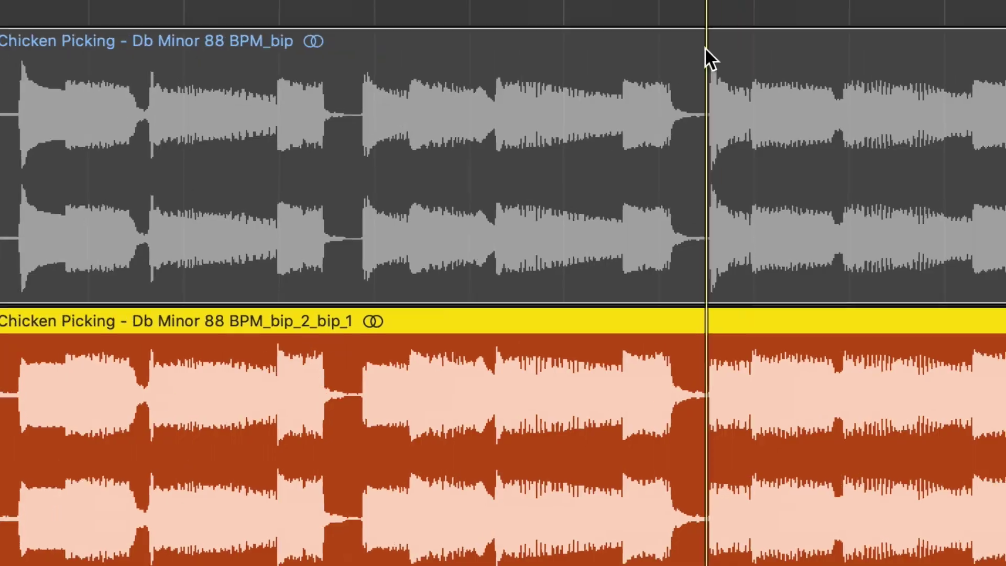
{"action": "left_click", "coordinate": [705, 48]}
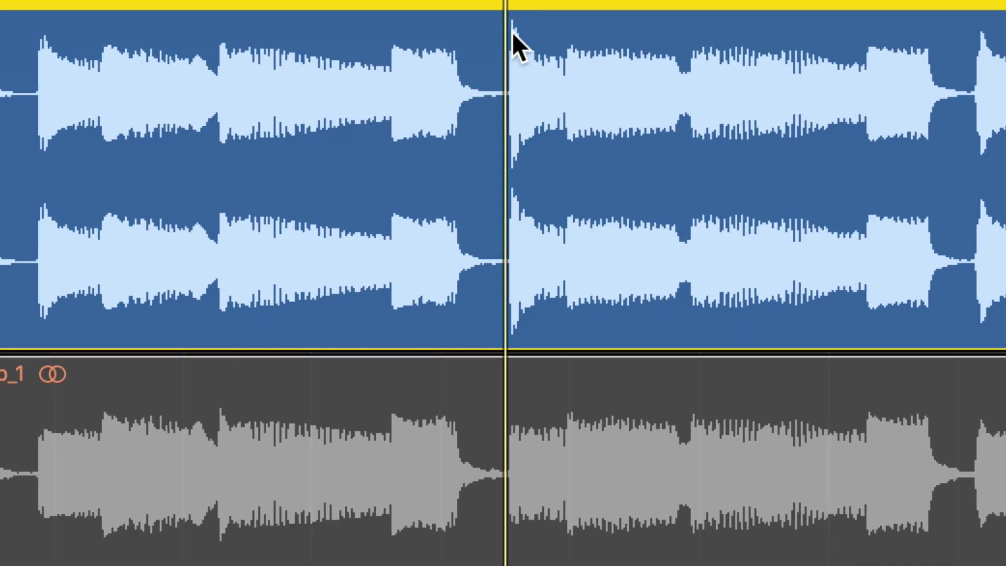
{"action": "left_click", "coordinate": [488, 469]}
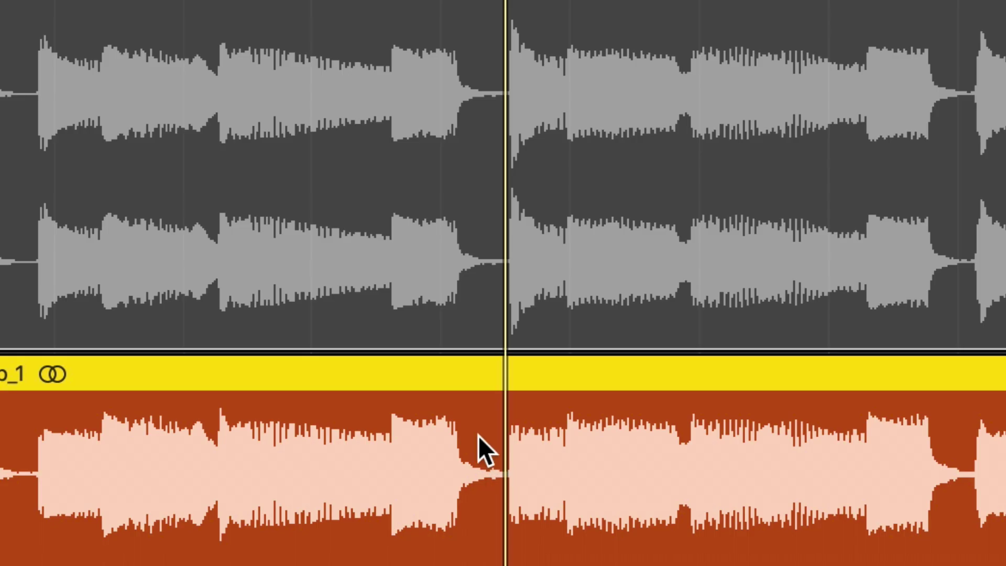